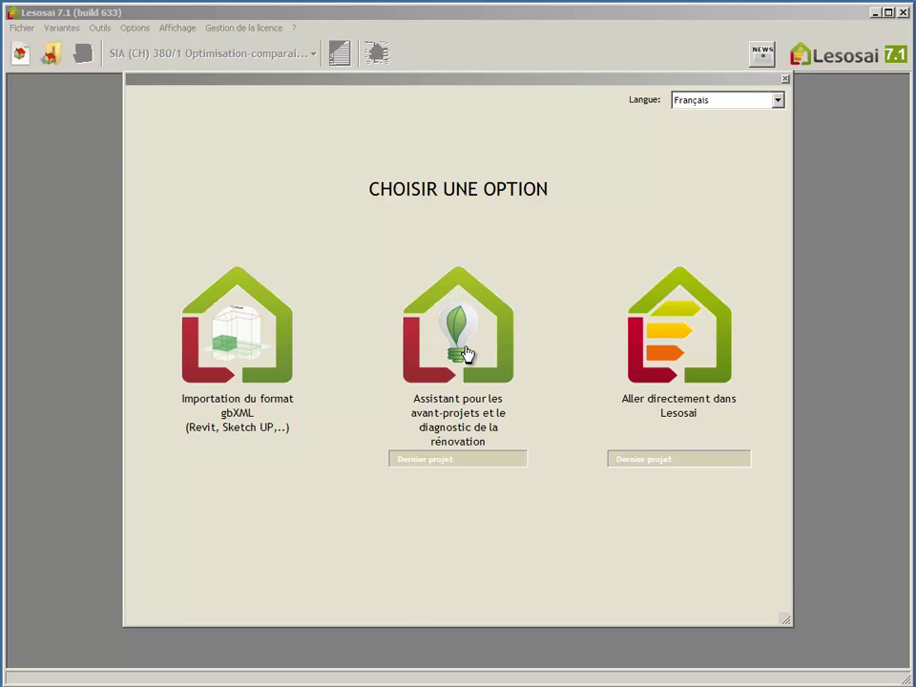
- Start the assistant for preliminary projects and renovation diagnosis, evaluating Chauffage and Eau Chaude Sanitaire with the Swiss Polysun horaire calculation
click(463, 346)
click(169, 249)
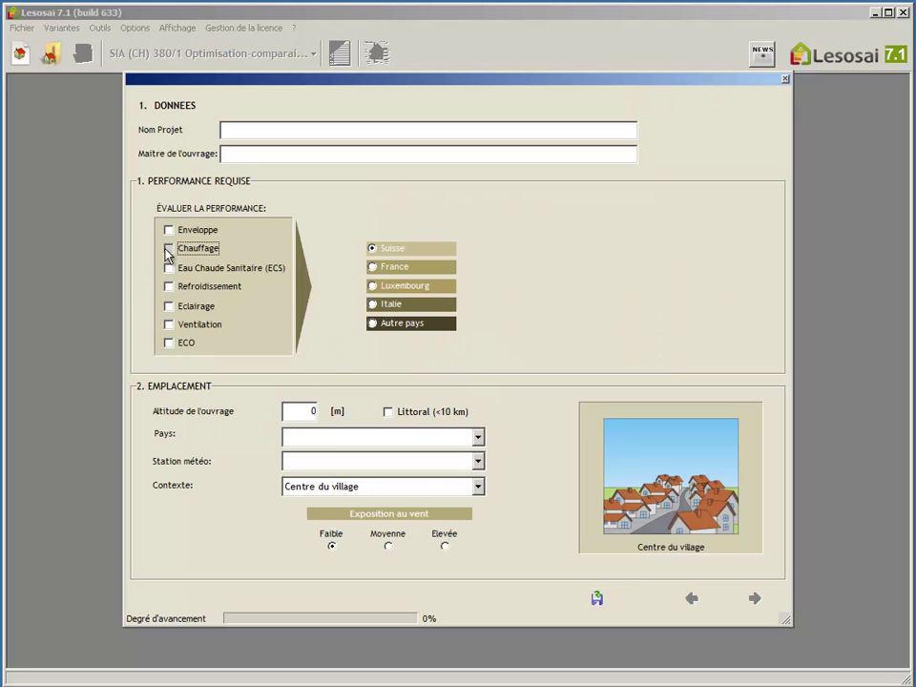
click(169, 268)
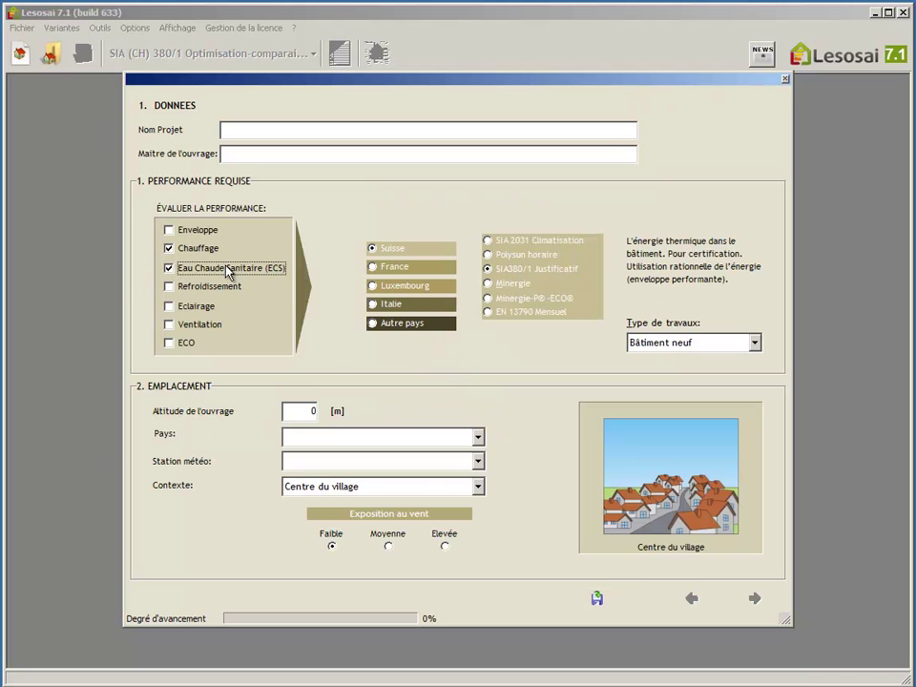
click(487, 256)
- Set the project location to country CH with weather station Lausanne (SIA 381/2), and continue to the geometry page
click(399, 441)
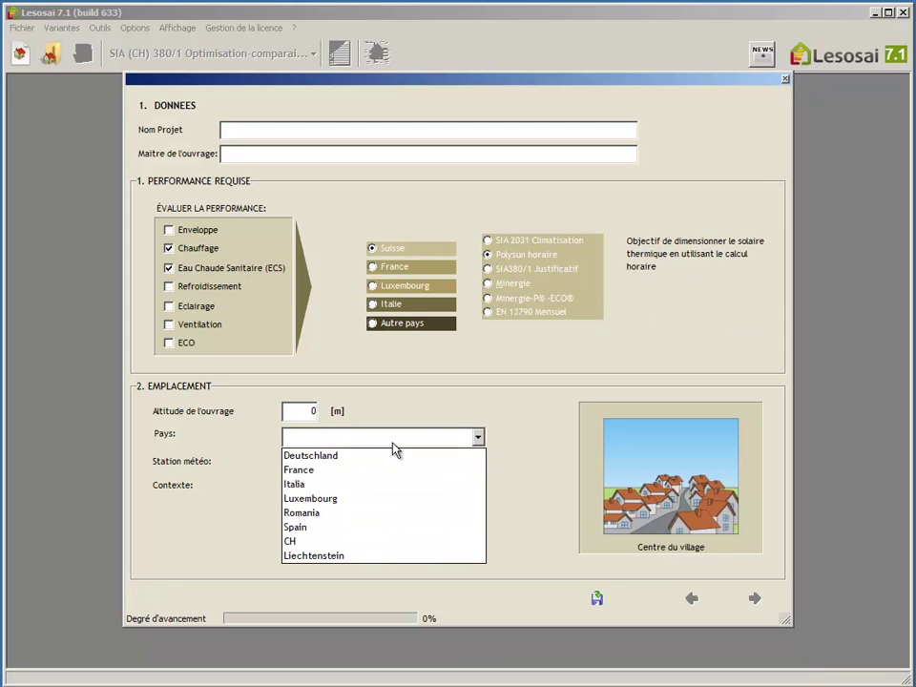
click(381, 538)
click(370, 462)
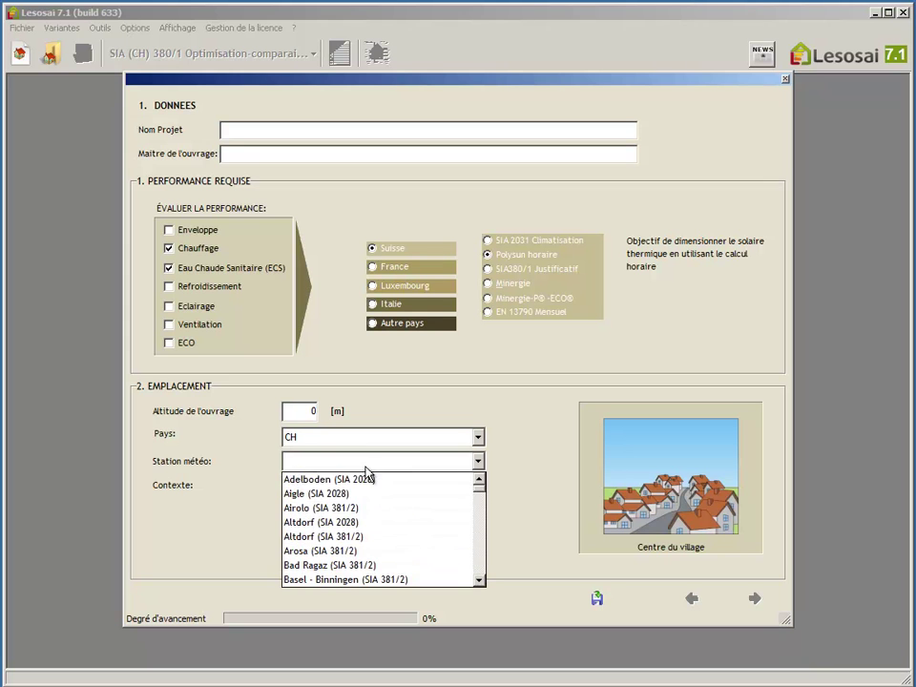
scroll(394, 544, down, 10)
scroll(403, 537, down, 4)
scroll(401, 528, up, 1)
scroll(395, 530, down, 1)
click(389, 537)
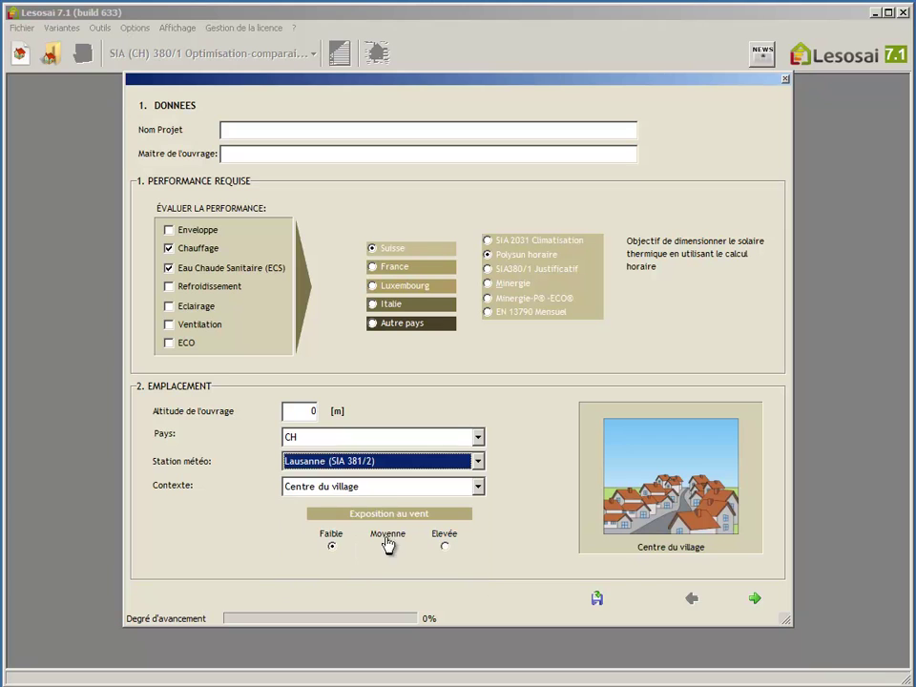
click(754, 598)
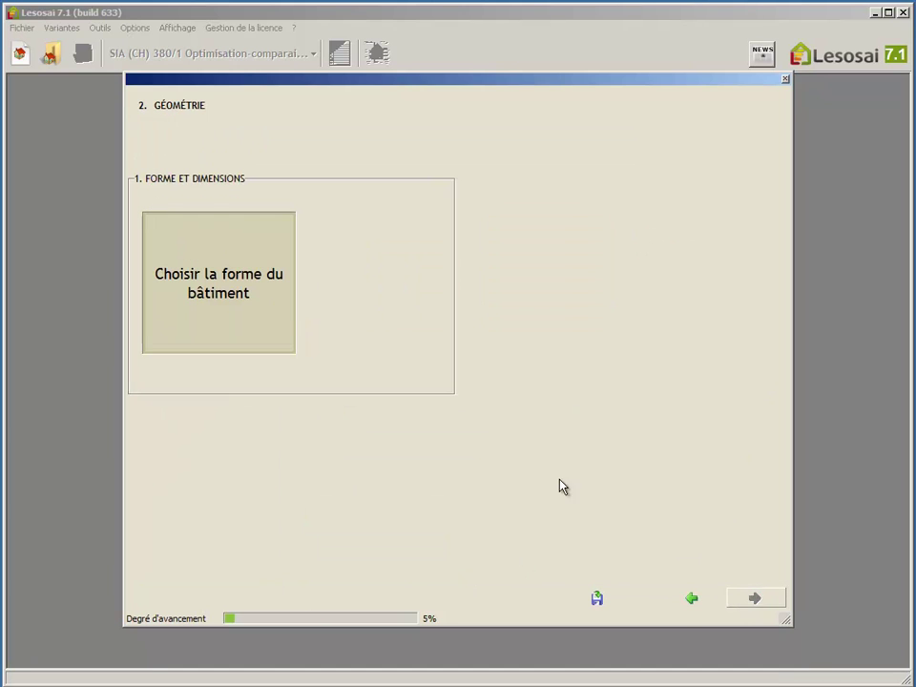
- Choose the rectangular building shape with a ridged hip roof, setting x1 and y1 to 10 m and y2 and y3 to 2 m
click(218, 315)
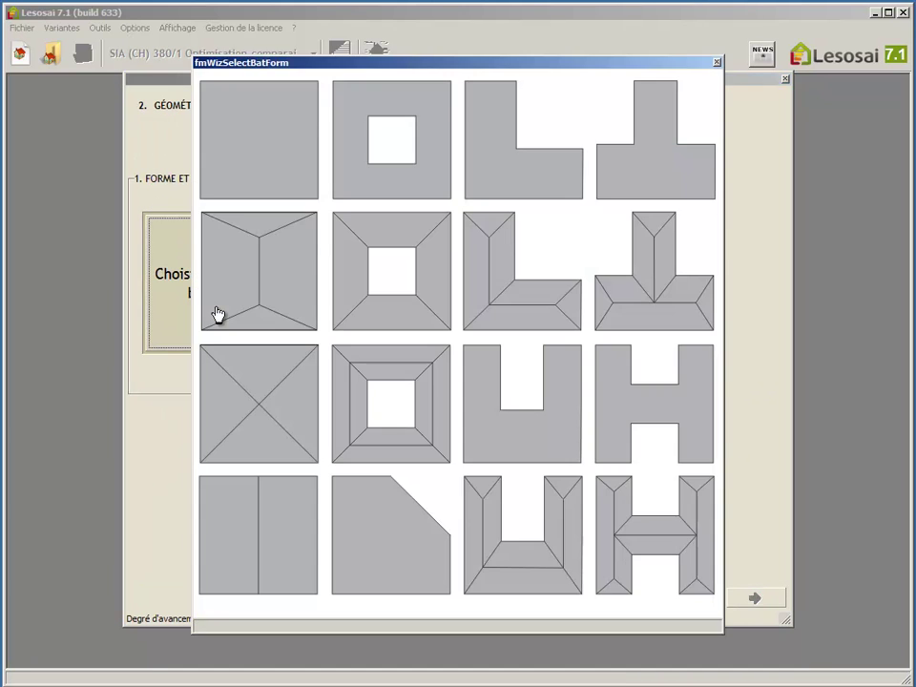
click(280, 309)
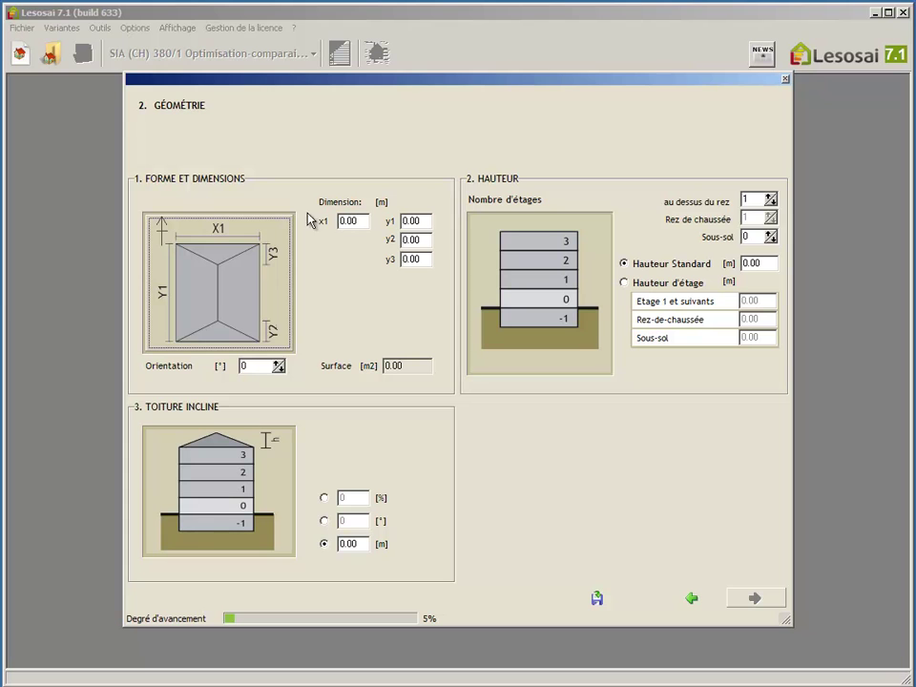
drag(357, 221, 310, 218)
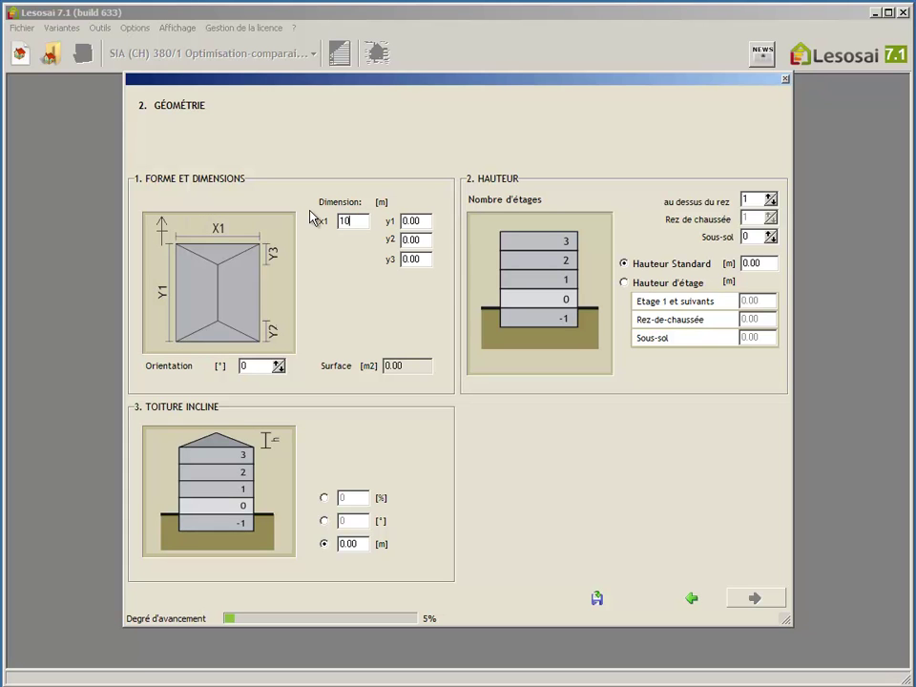
key(Tab)
text(10)
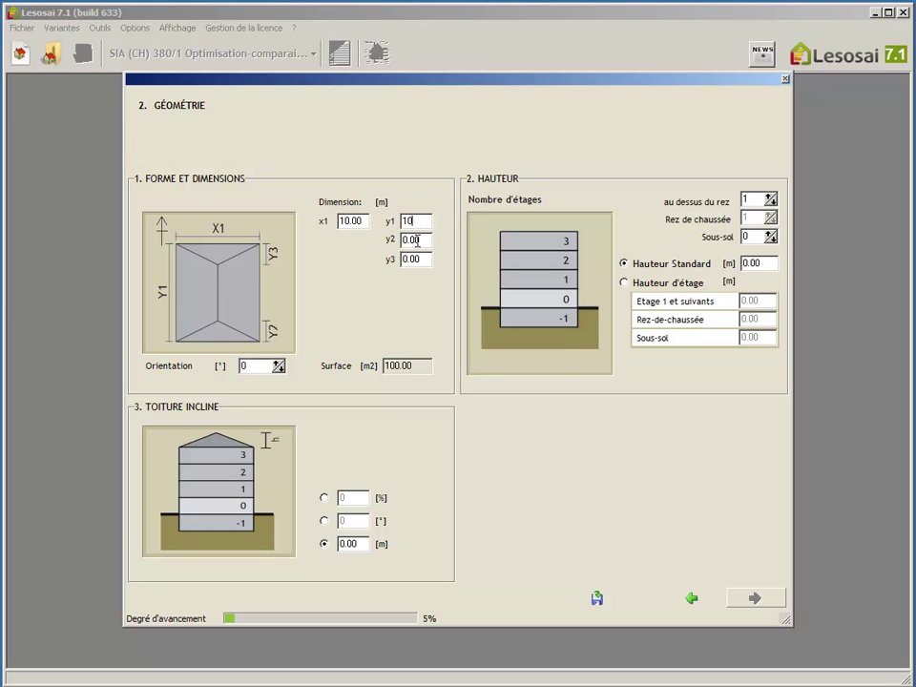
drag(418, 241, 378, 243)
text(2)
drag(420, 264, 379, 263)
- Set the roof height to 2 m, floors above ground level to 0 and standard storey height to 2 m, and continue to characterisation
drag(355, 547, 333, 540)
click(773, 205)
drag(754, 261, 736, 258)
text(2)
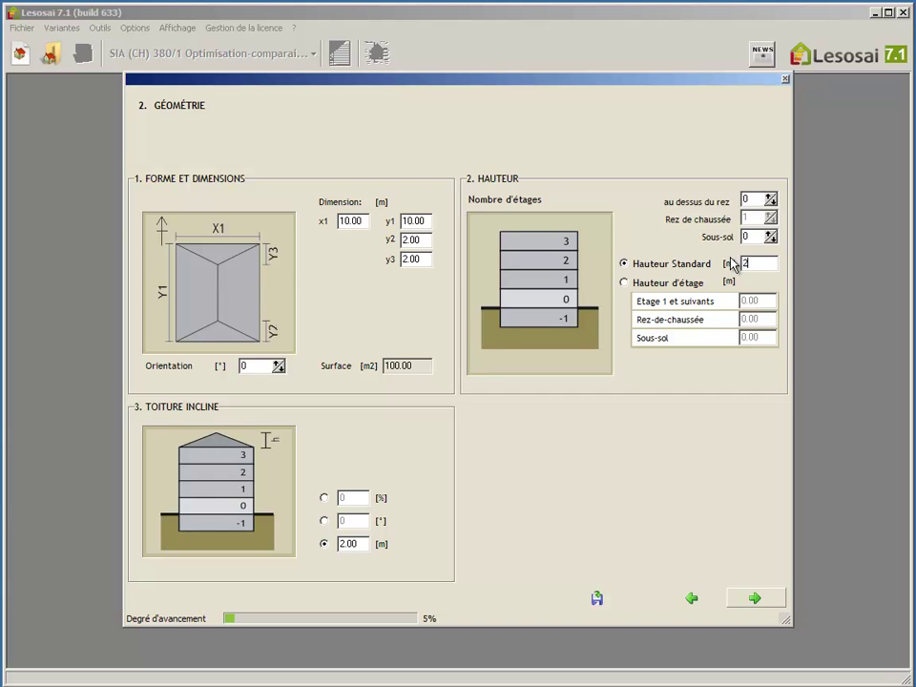
click(773, 598)
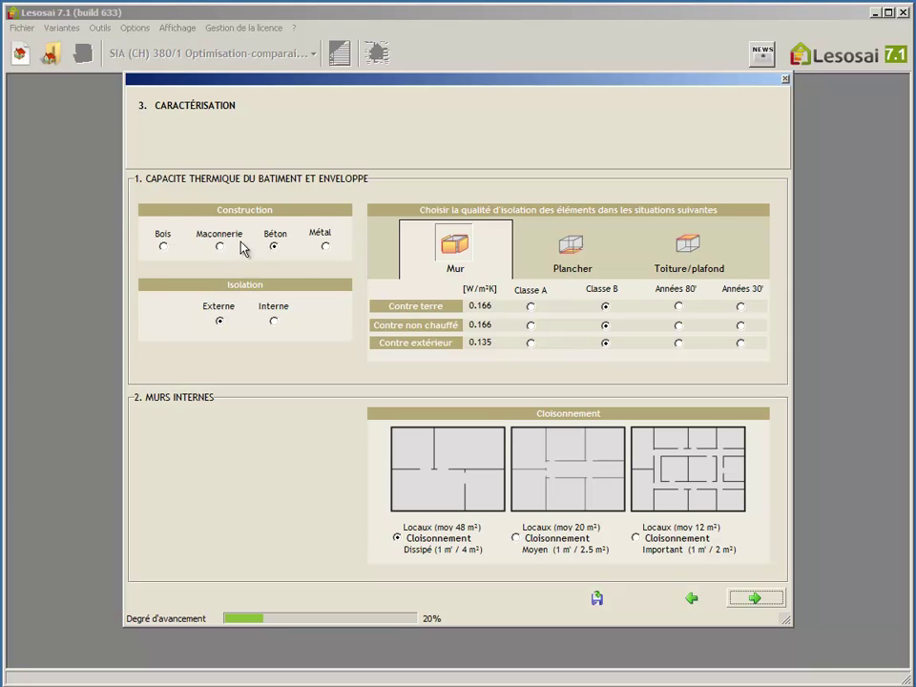
- Review the floor, roof and wall insulation classes, accept the default construction settings and continue to the thermal zones
click(569, 243)
click(681, 250)
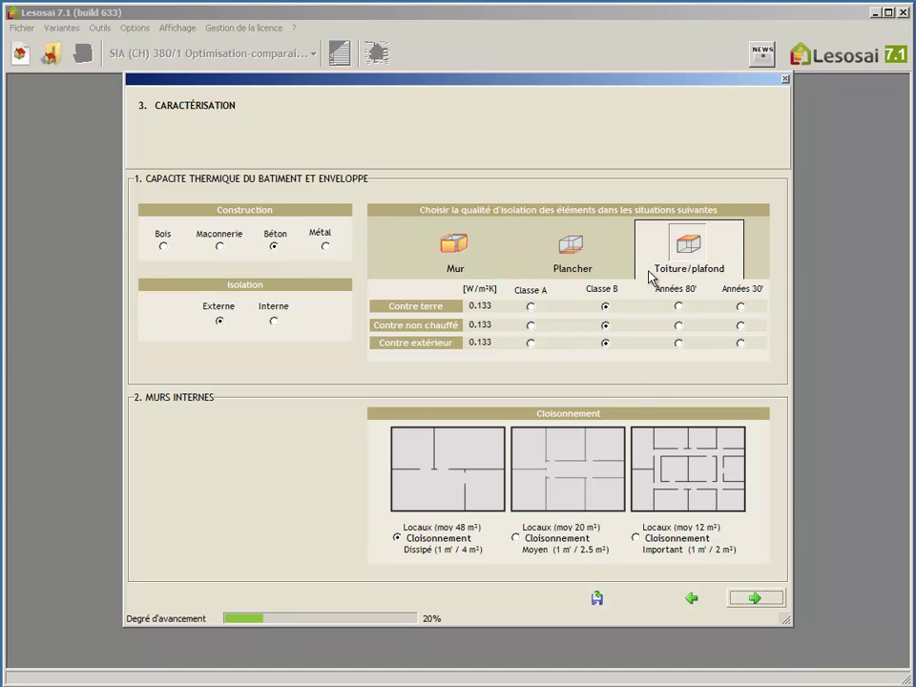
click(454, 264)
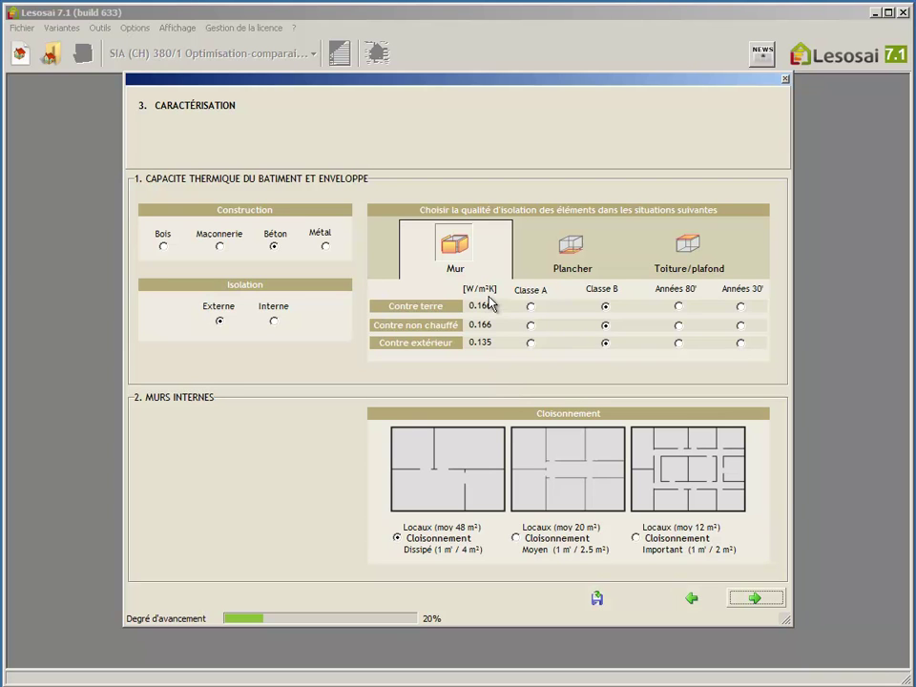
click(754, 599)
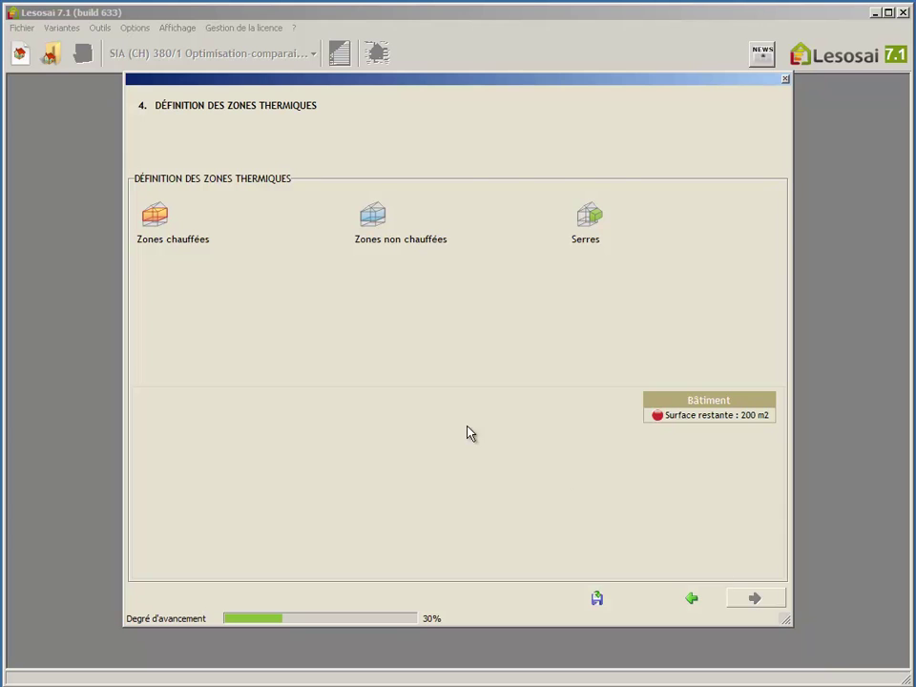
- Add a heated zone covering all unassigned areas of the building, category habitat individuel, and continue to the envelope
click(155, 229)
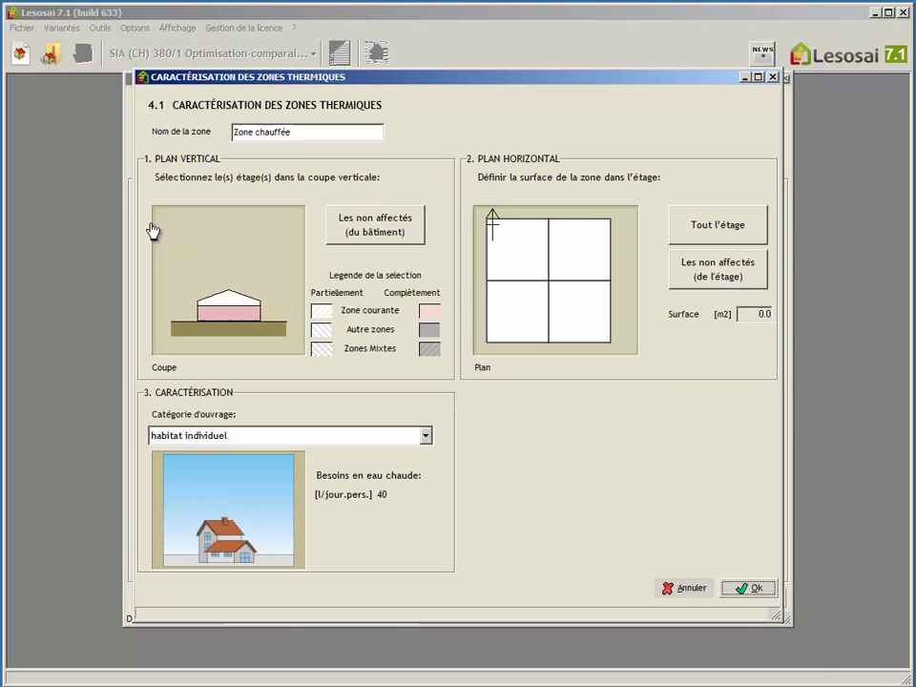
click(359, 231)
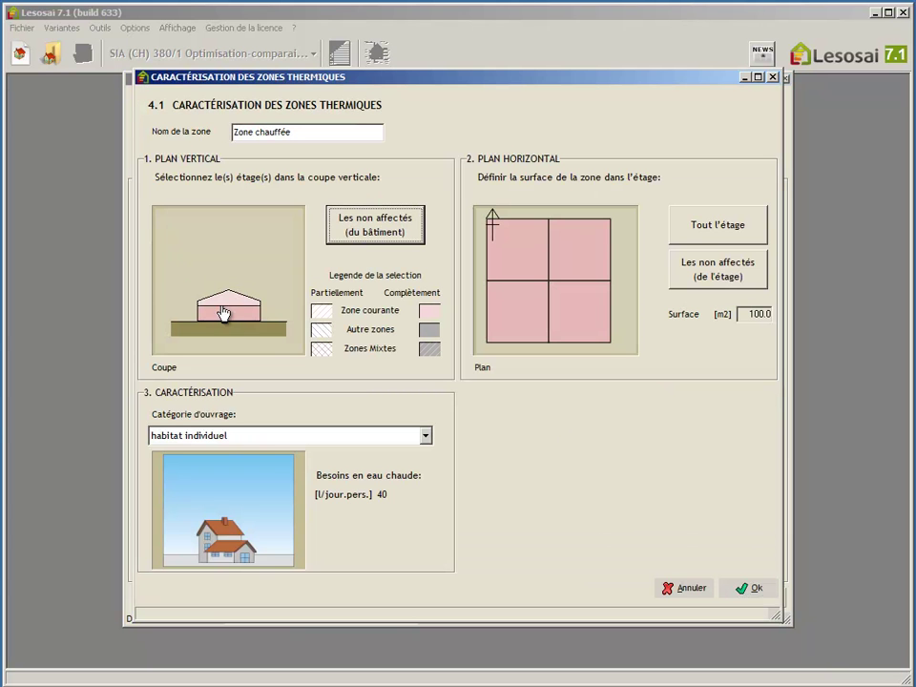
click(750, 589)
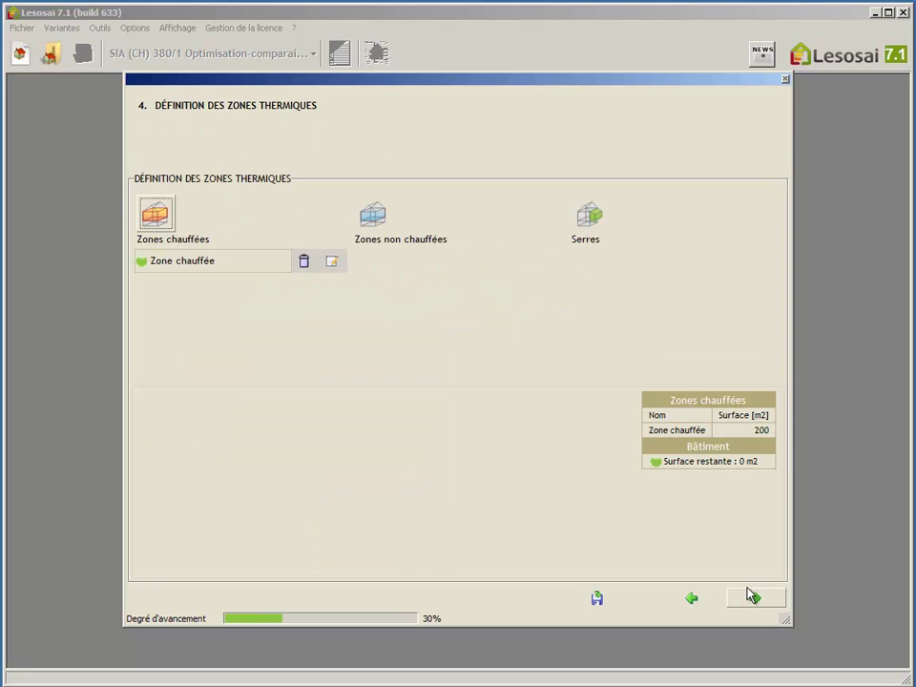
click(749, 599)
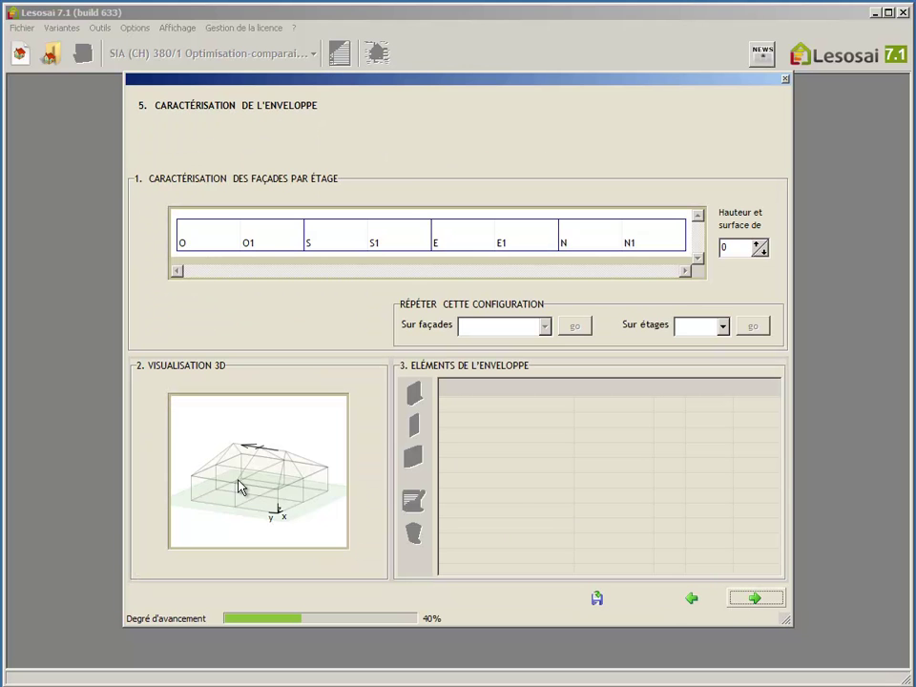
- Add one default 1.5 by 1 m window to façade section O, reviewing its three catalogue thermal bridges
mouse_move(274, 496)
mouse_down()
mouse_move(317, 487)
mouse_move(227, 490)
mouse_move(254, 501)
mouse_move(302, 498)
mouse_move(238, 499)
mouse_move(302, 487)
mouse_move(279, 504)
mouse_move(272, 482)
mouse_up()
click(207, 235)
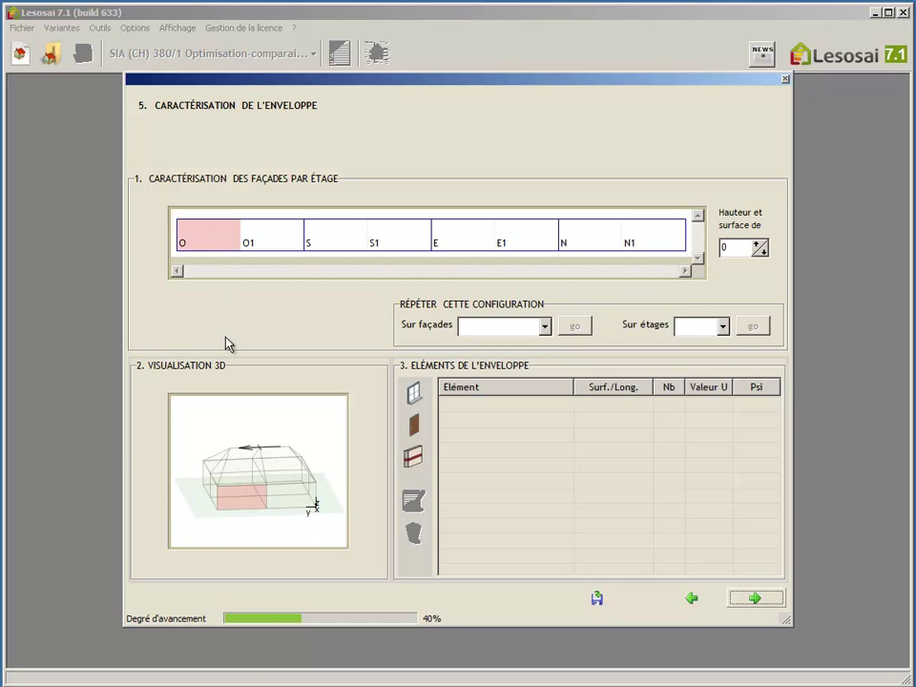
click(412, 396)
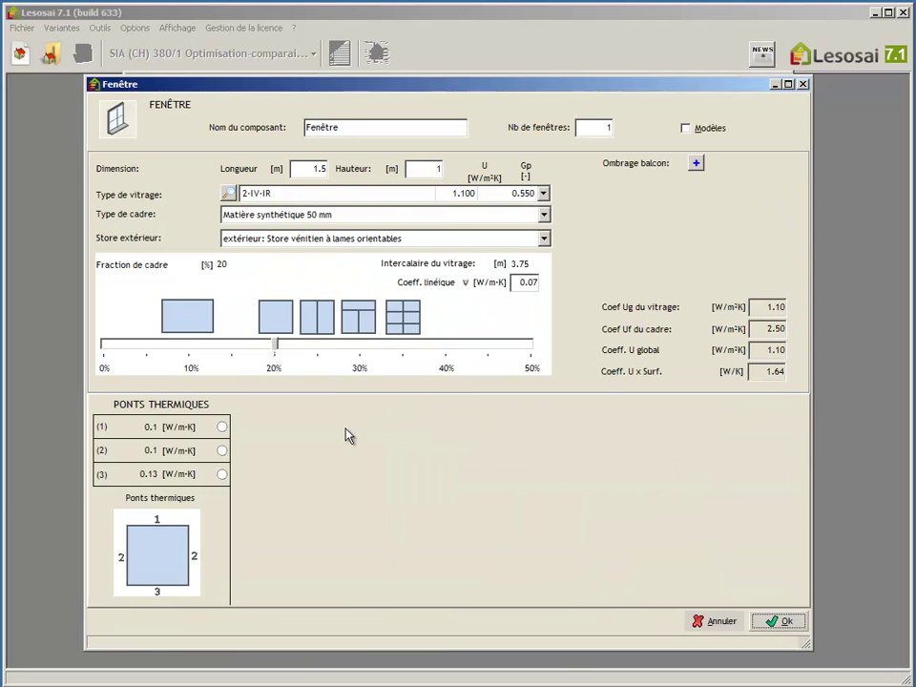
click(194, 434)
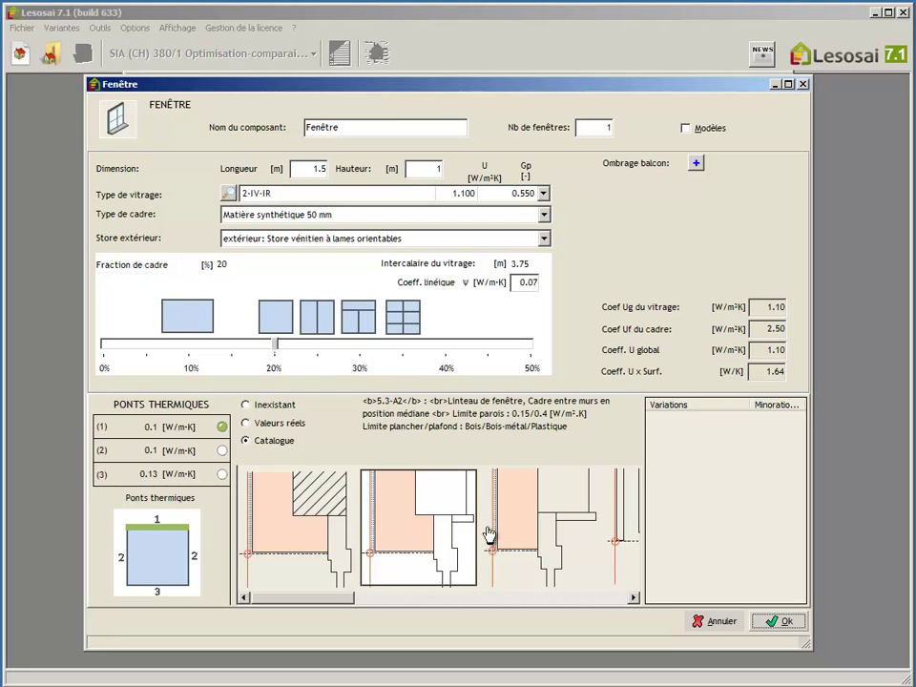
click(191, 451)
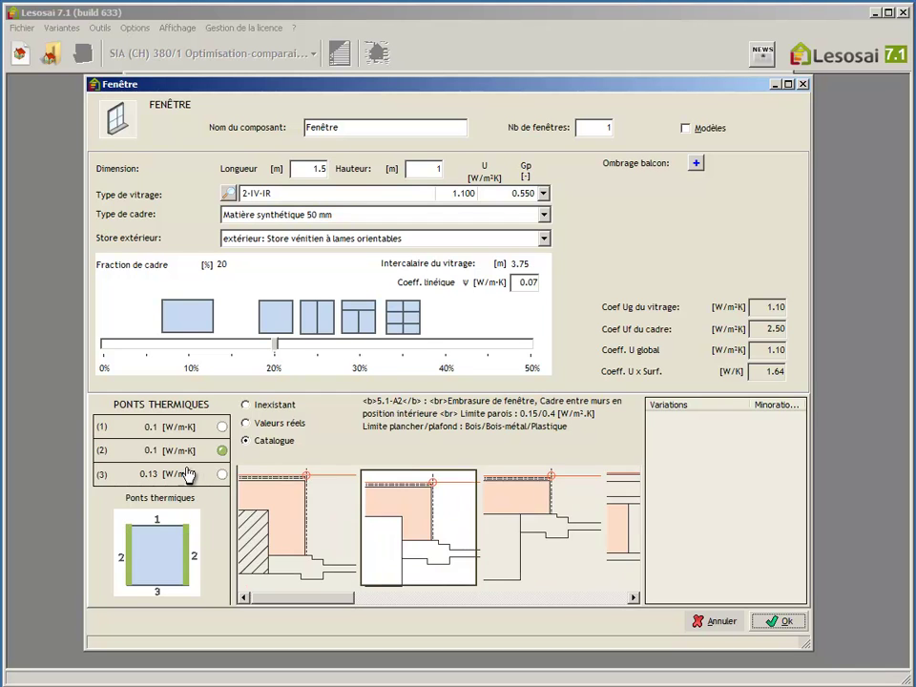
click(188, 474)
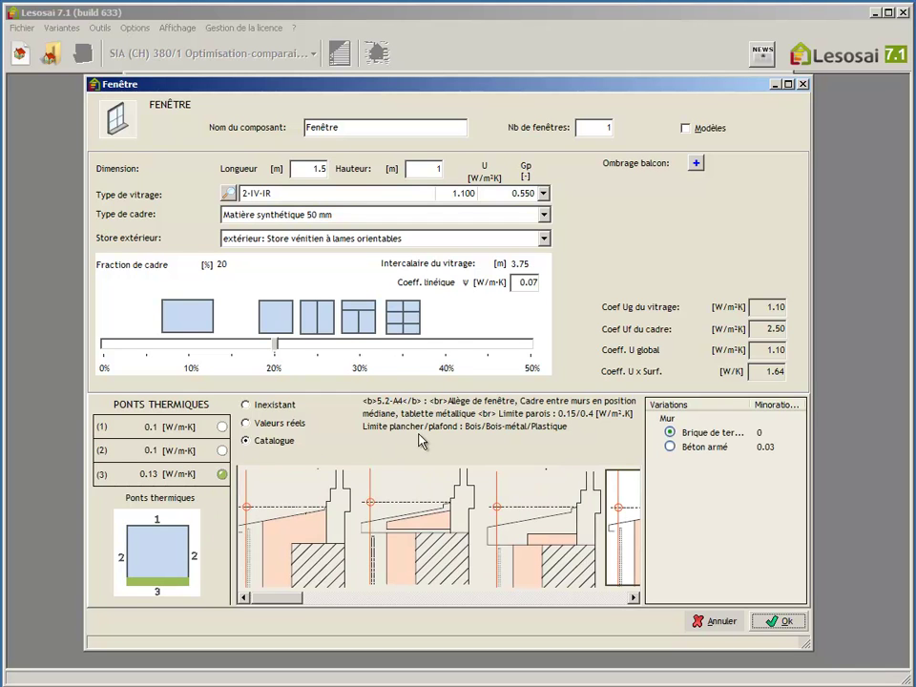
click(771, 622)
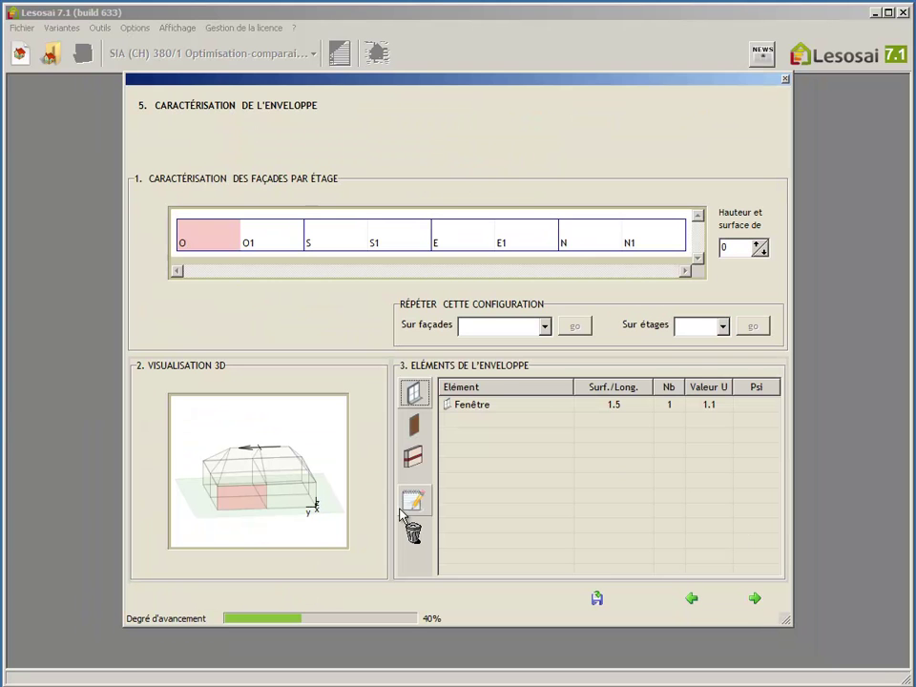
- Repeat the window configuration of façade O on façades O1, S, S1, E, E1, N and N1
click(545, 328)
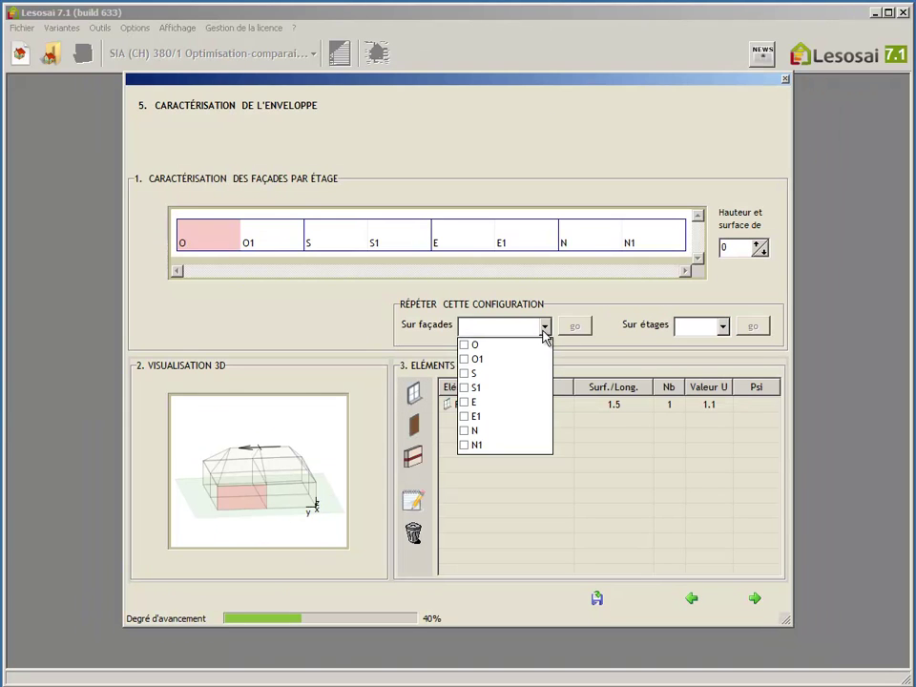
click(465, 359)
click(465, 373)
click(465, 388)
click(465, 402)
click(466, 416)
click(465, 430)
click(466, 445)
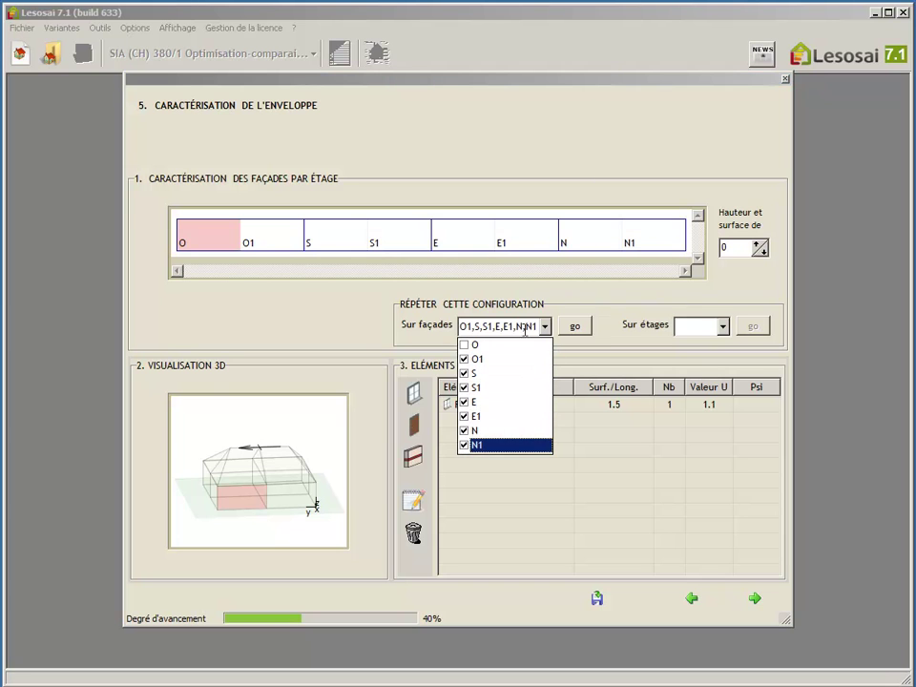
click(546, 328)
click(569, 327)
- Add a T2 (1.6 W/m²K) door of 1.5 by 1 m to façade section N and advance from the envelope page
drag(320, 490, 285, 505)
click(394, 236)
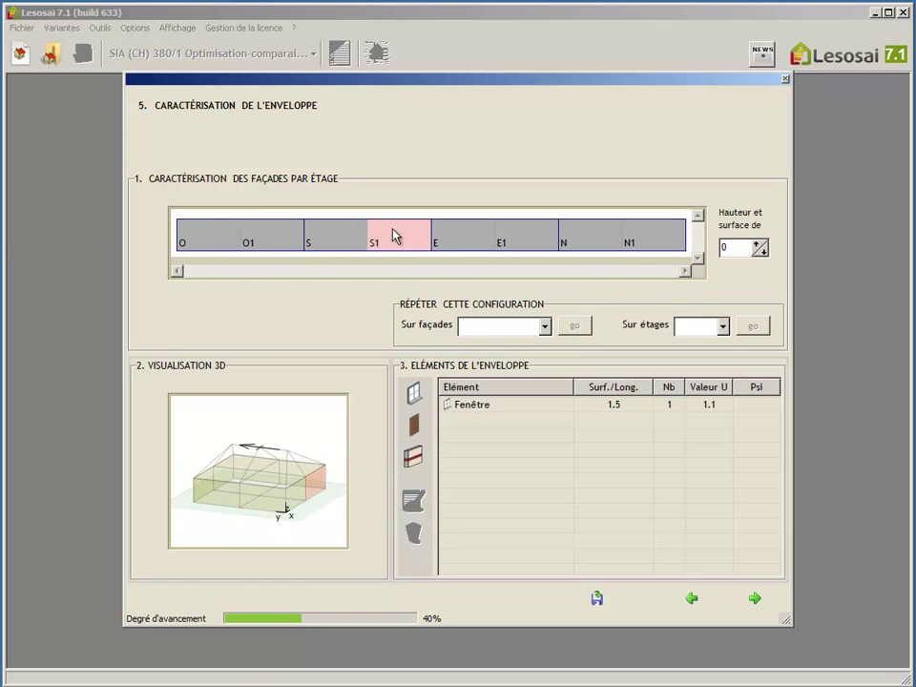
drag(286, 487, 310, 498)
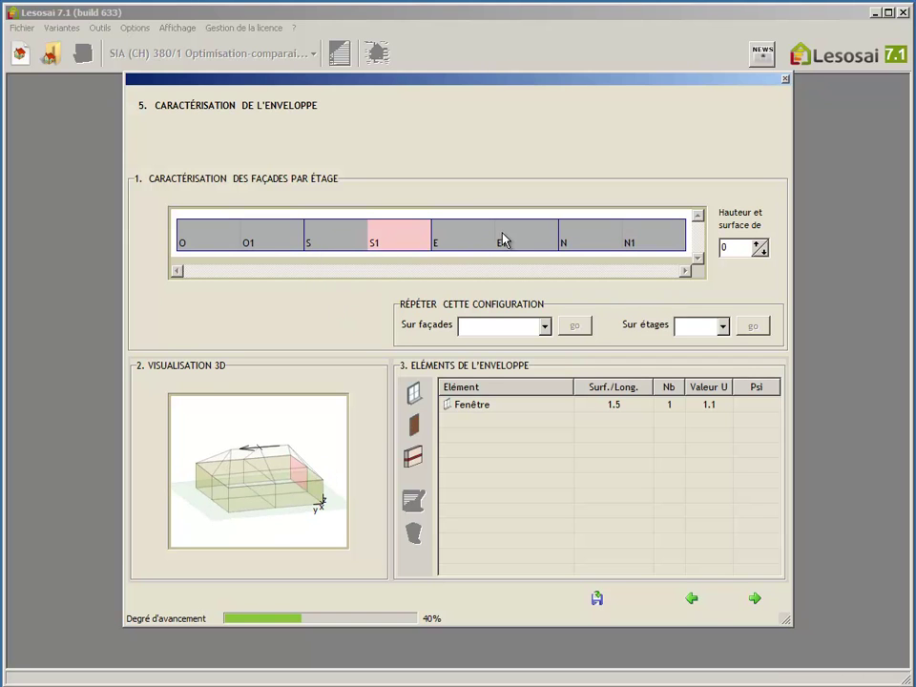
click(564, 235)
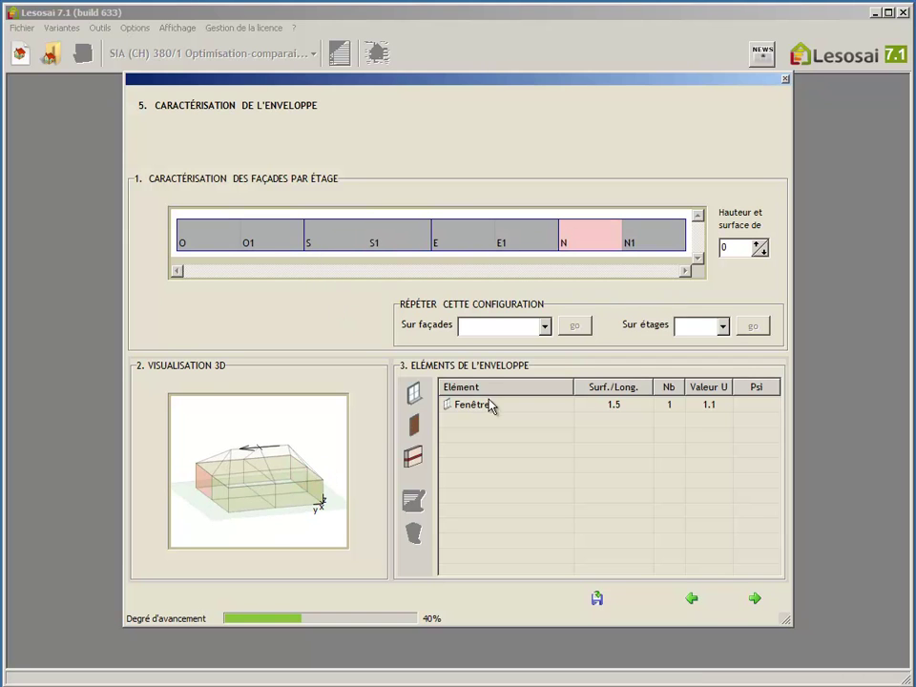
click(419, 432)
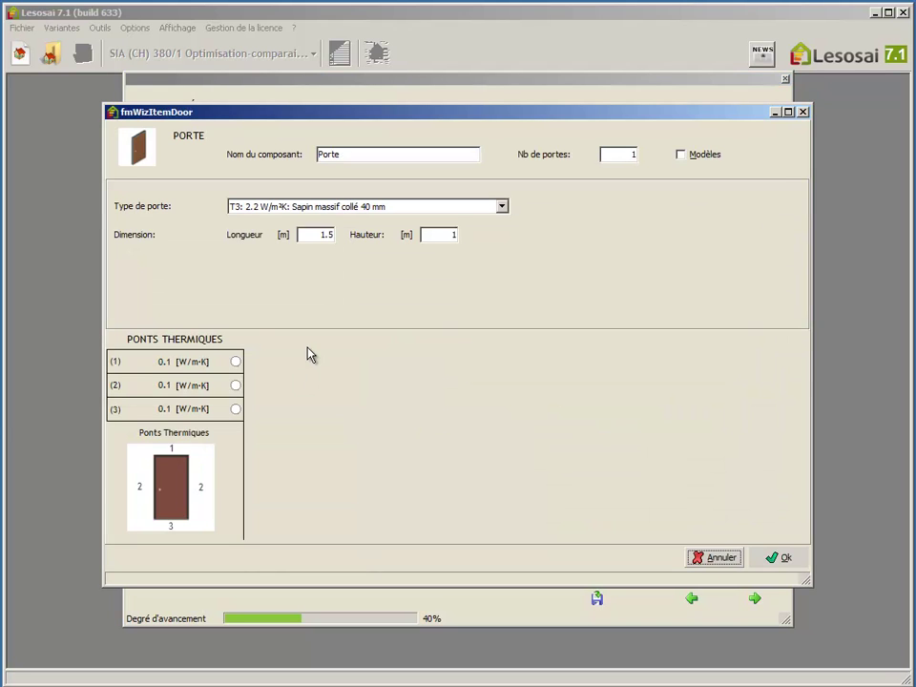
click(175, 368)
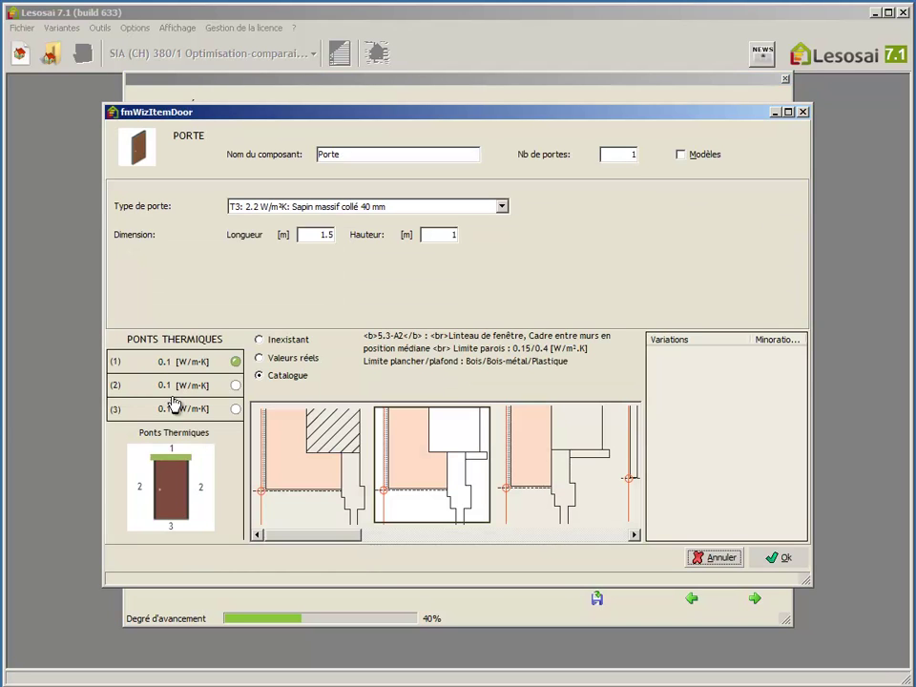
click(301, 208)
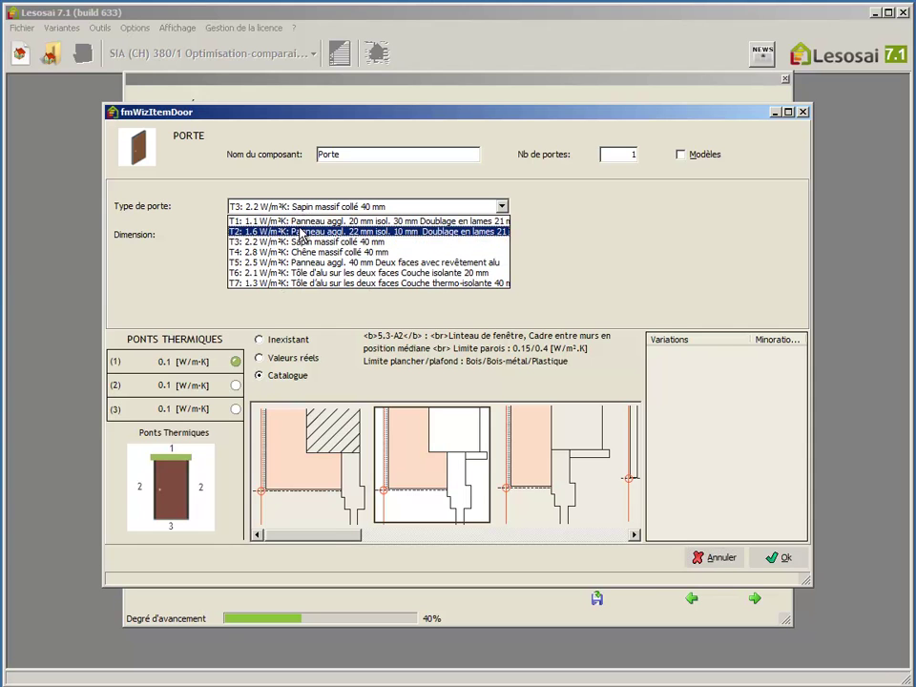
click(286, 232)
click(756, 560)
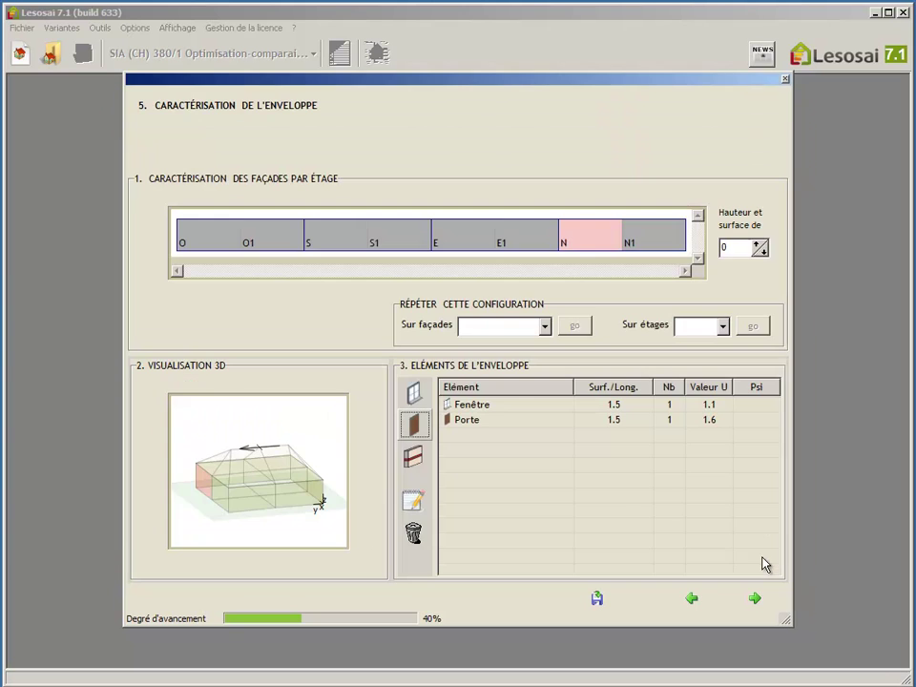
click(753, 599)
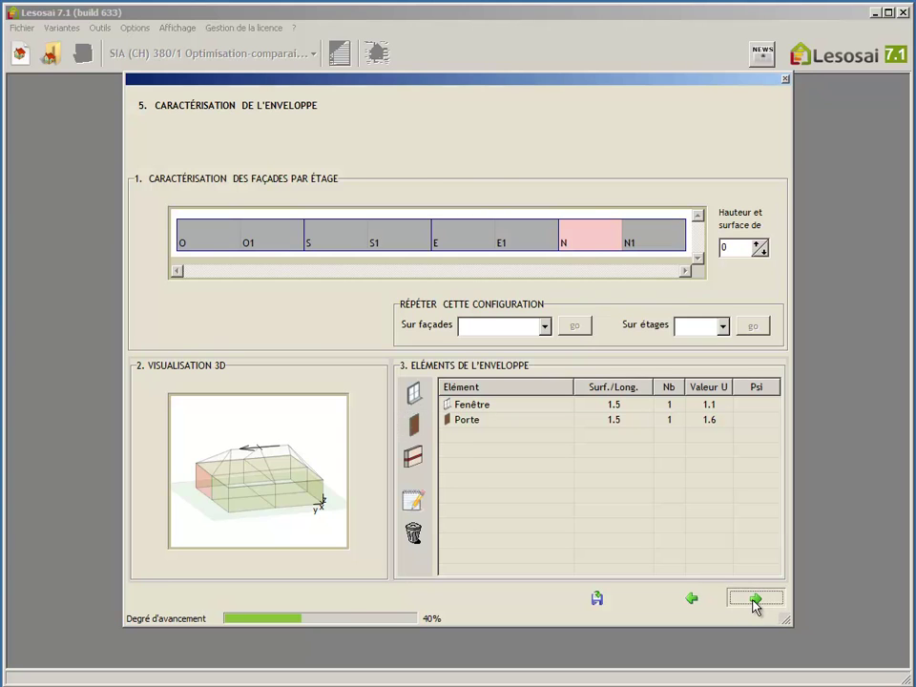
- Configure the solar thermal system in the technical systems with Polysun Inside for ECS only, using 2 collectors, and continue to the systems summary
click(754, 600)
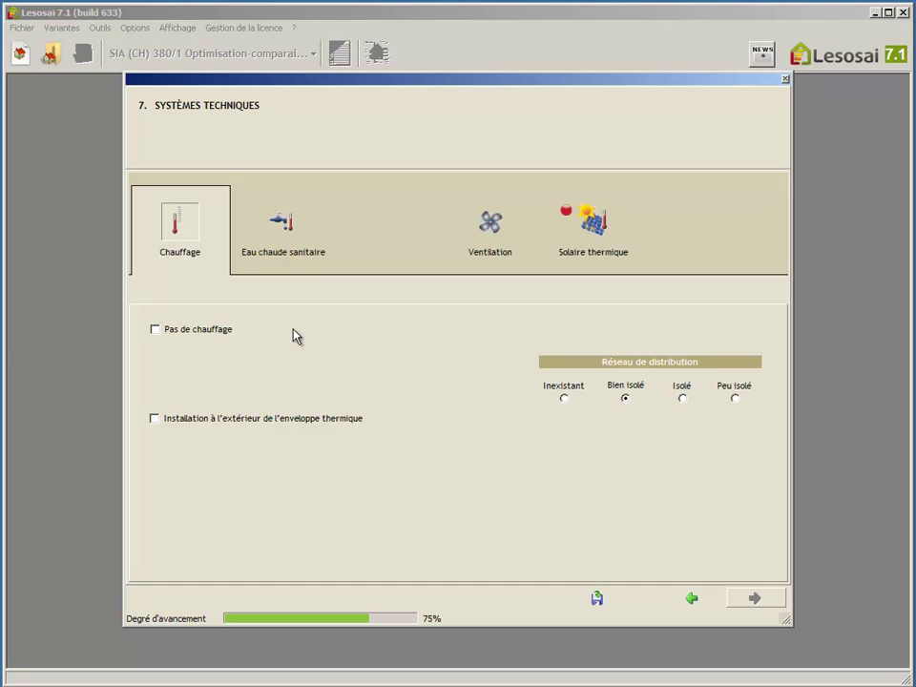
click(276, 232)
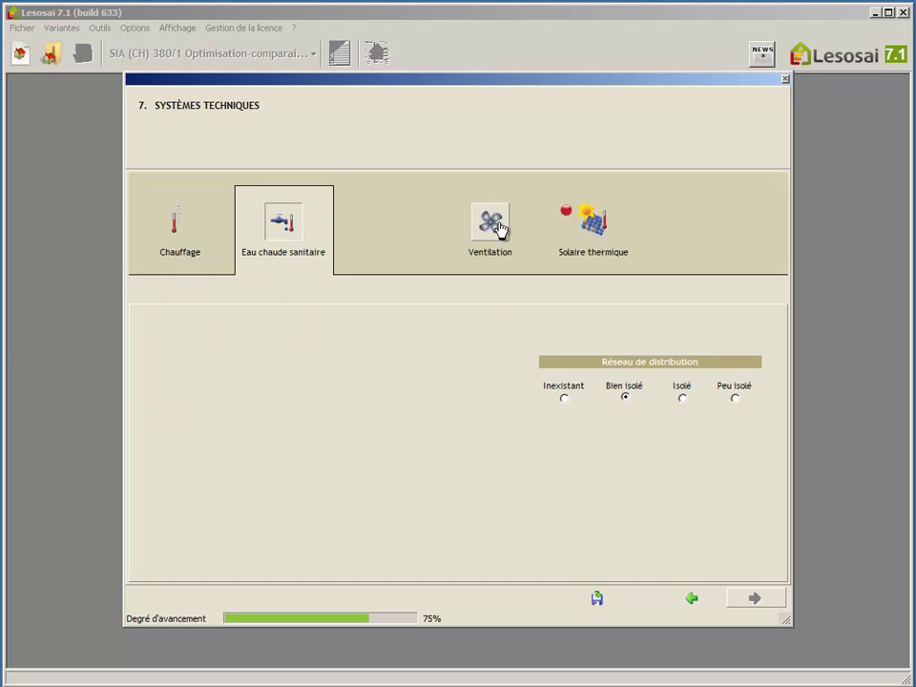
click(575, 216)
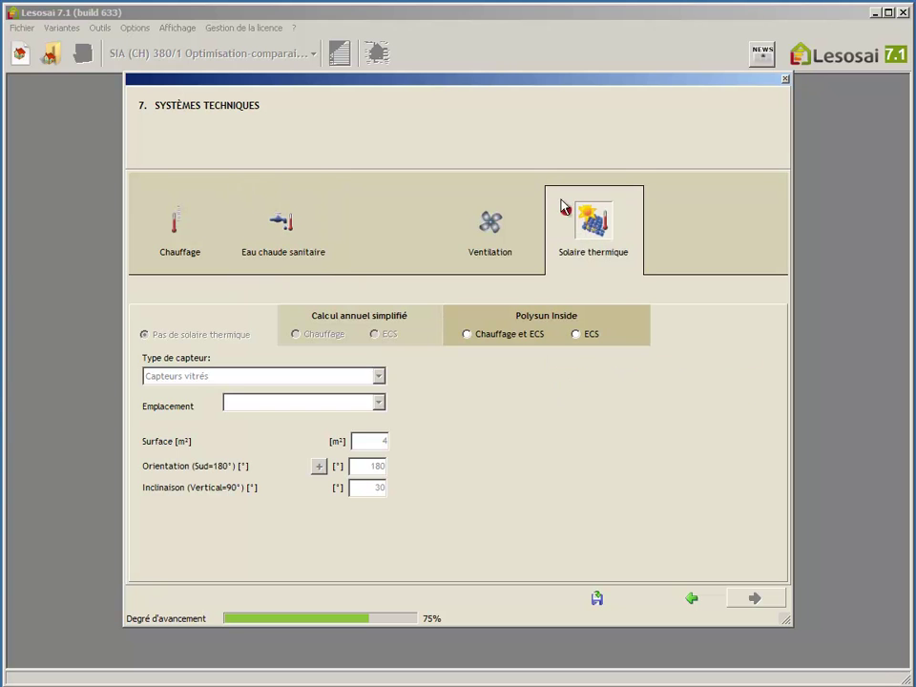
click(467, 334)
click(576, 334)
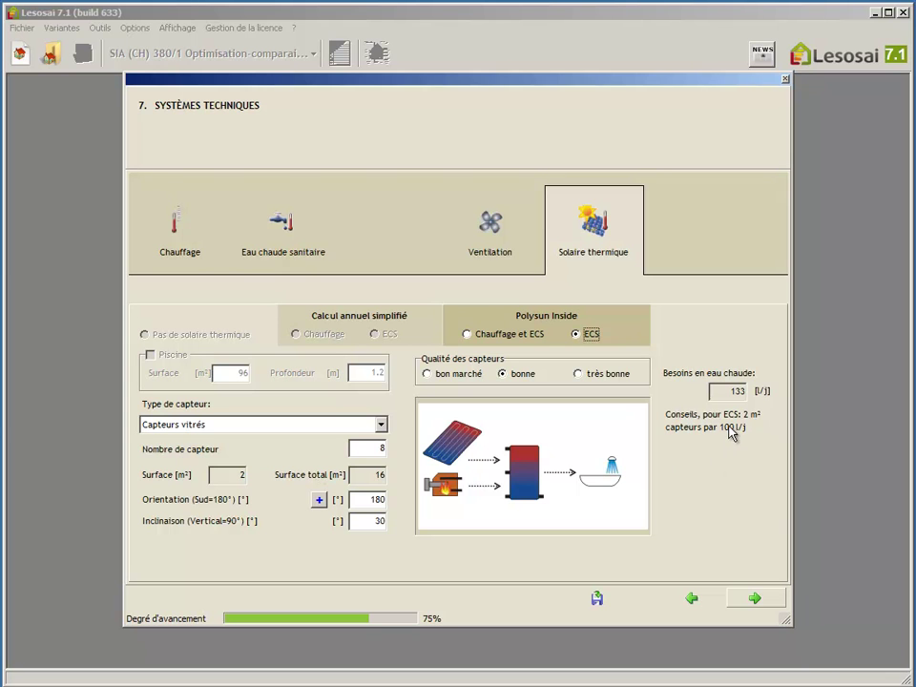
double_click(378, 447)
click(743, 605)
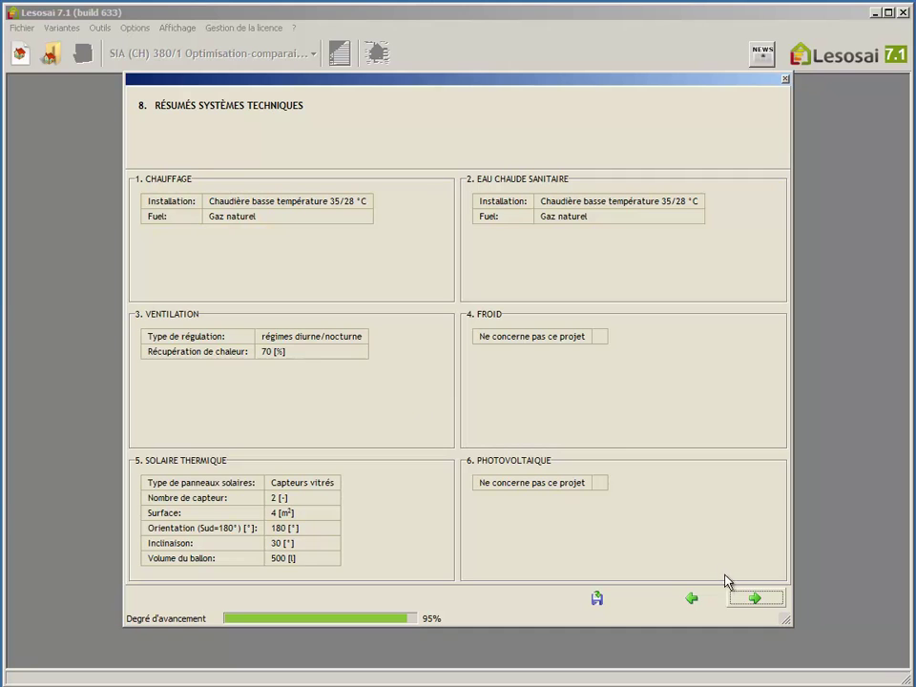
- Proceed through the technical systems summary and project overview to finish the assistant, and open the project in Lesosai
click(754, 601)
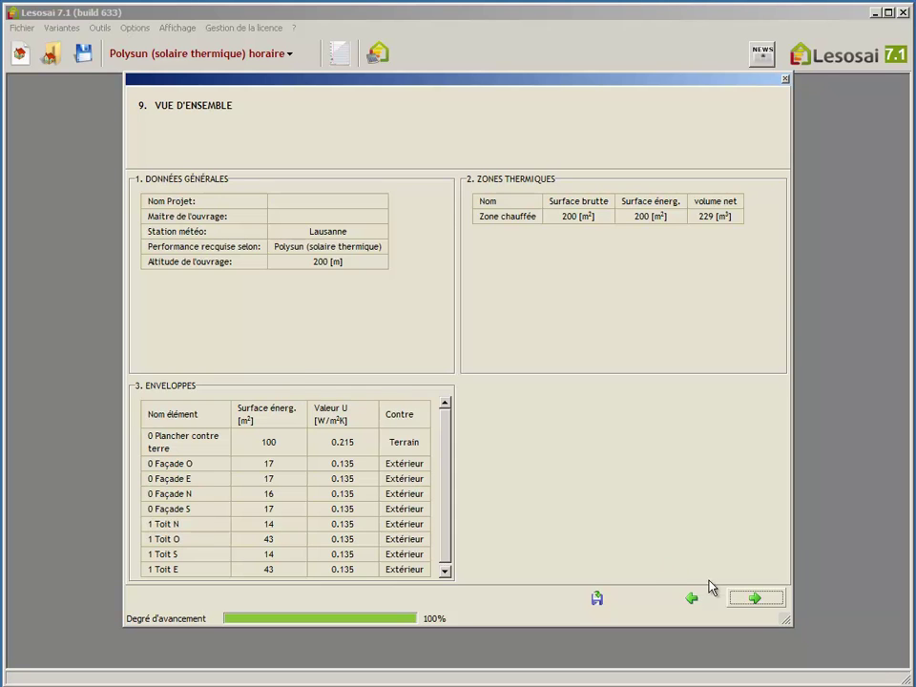
click(755, 598)
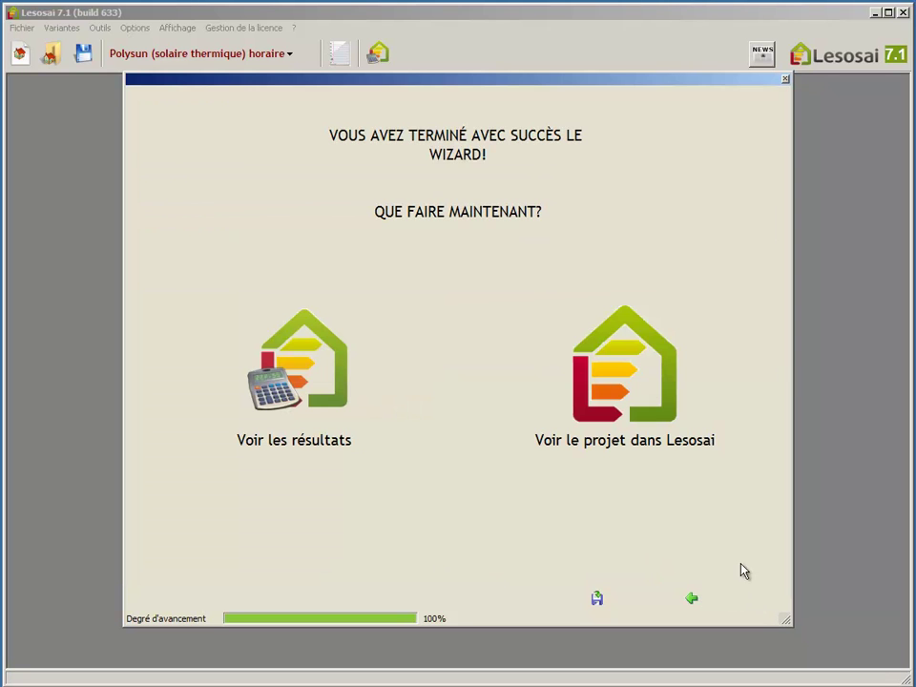
click(595, 364)
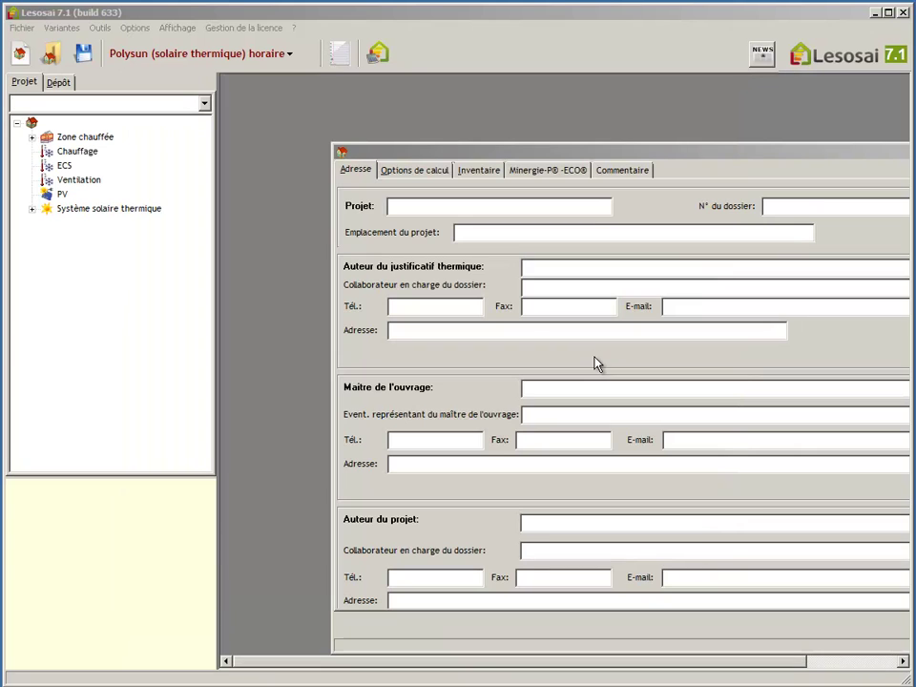
- Run the Polysun hourly calculation and examine the annual solar fraction (Sfn) in its results
click(382, 48)
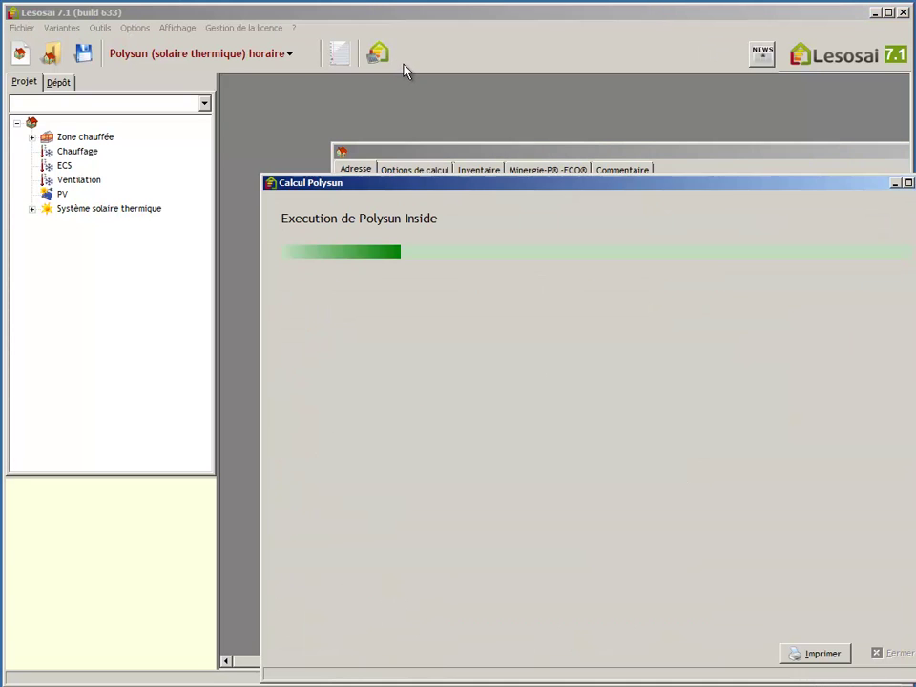
drag(452, 188, 337, 116)
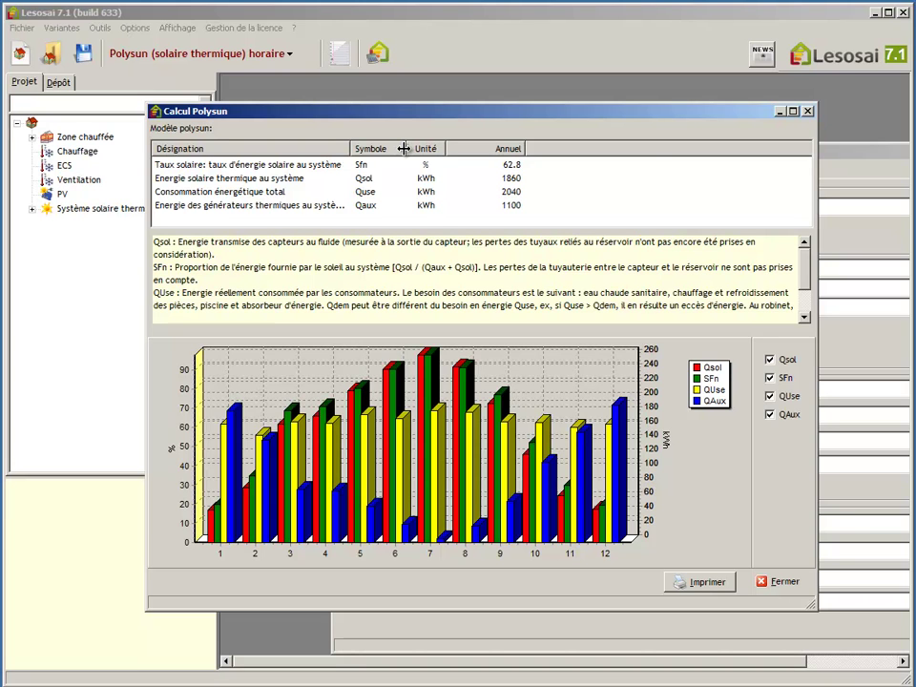
click(340, 167)
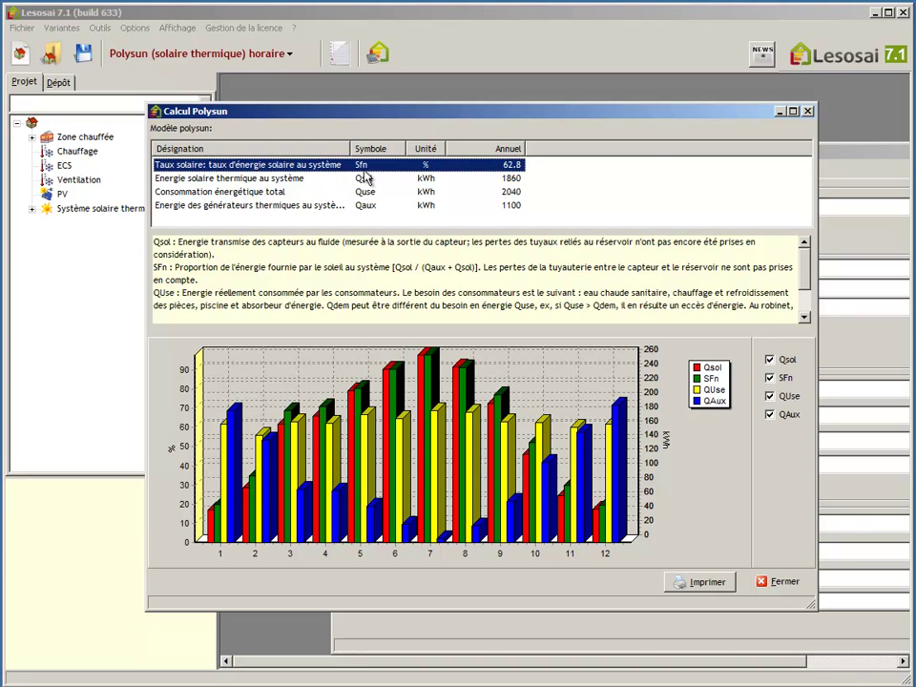
- Examine the print preview of the Polysun calculation report, and close both the preview and the calculation results
click(697, 586)
drag(667, 201, 529, 57)
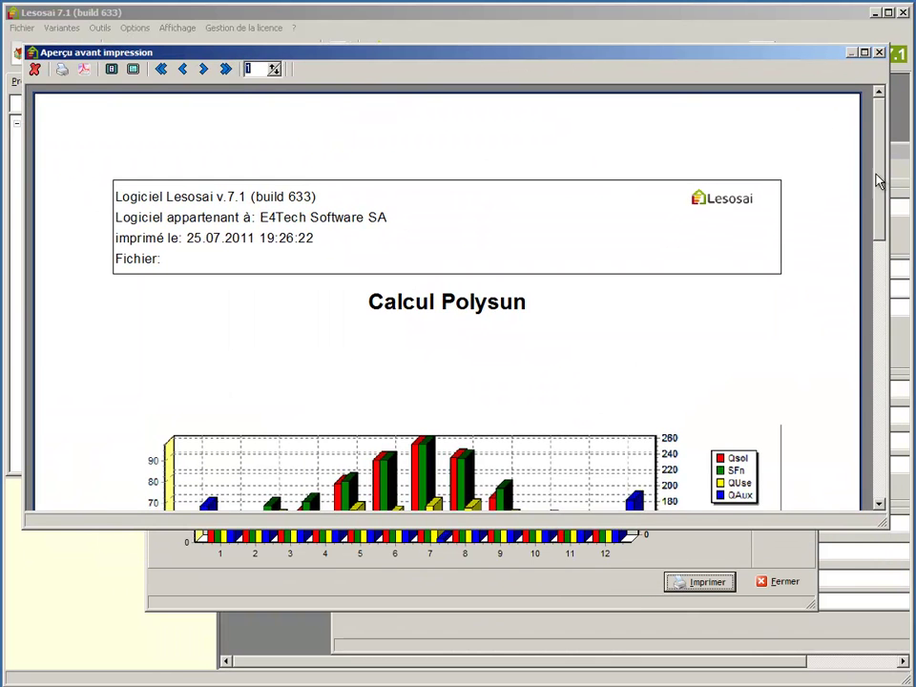
click(887, 330)
scroll(888, 330, up, 5)
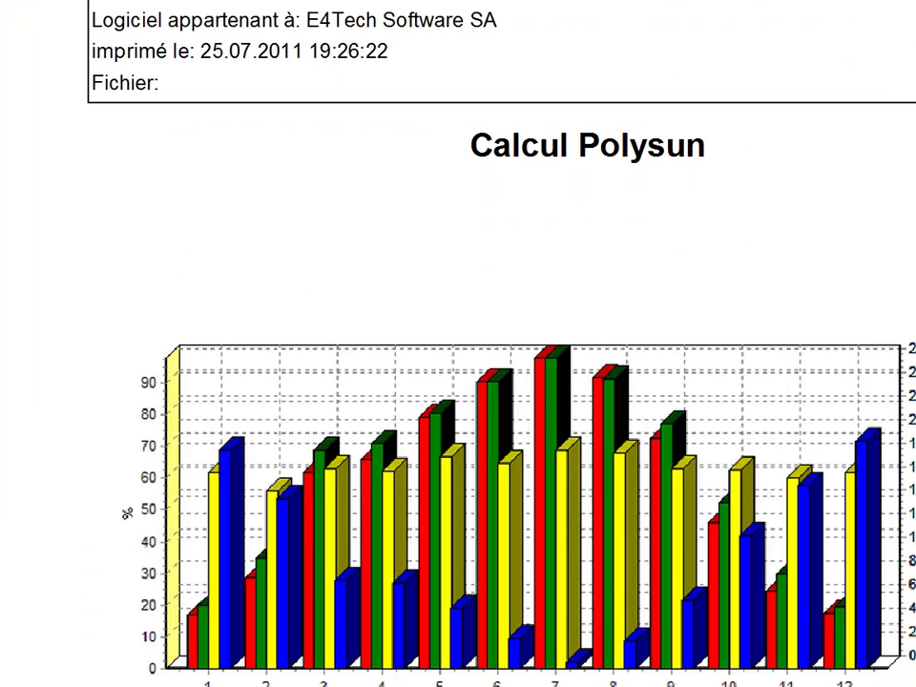
key(Escape)
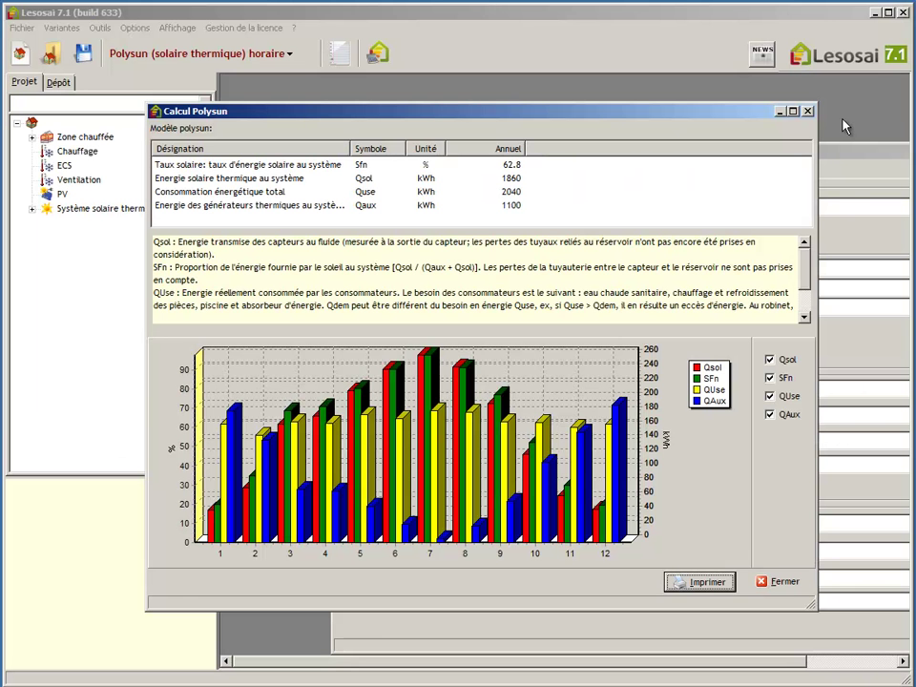
click(807, 112)
- Preview the printable project report, read through its first page, and close the preview
click(329, 53)
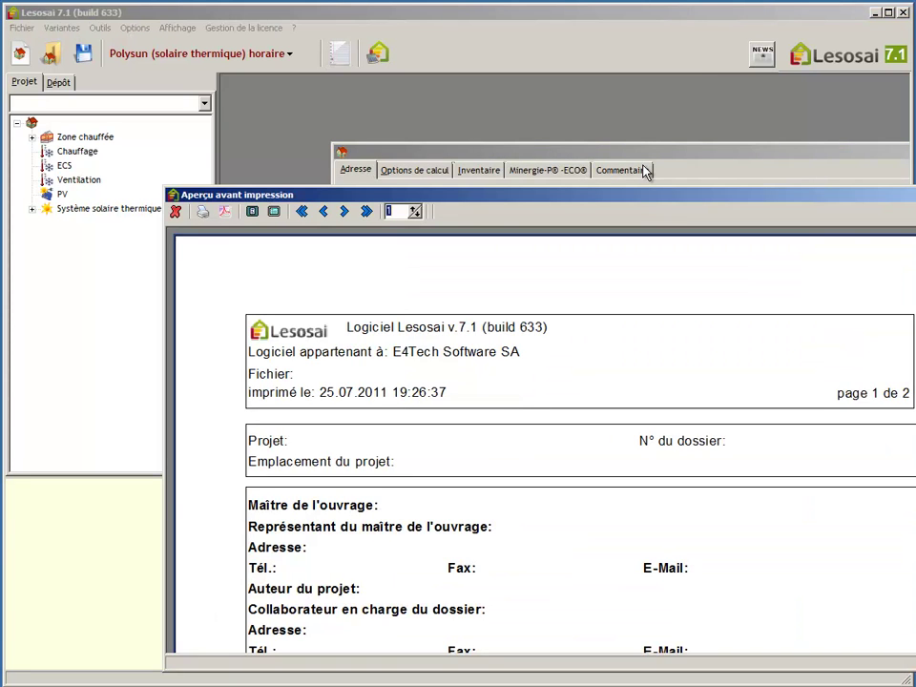
drag(621, 195, 490, 70)
drag(878, 154, 886, 393)
click(885, 69)
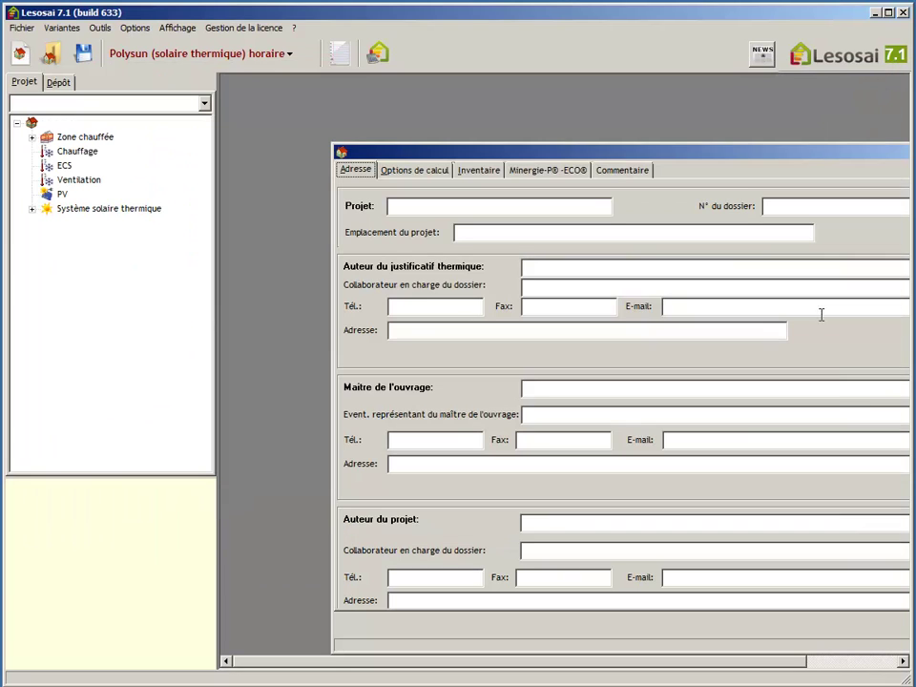